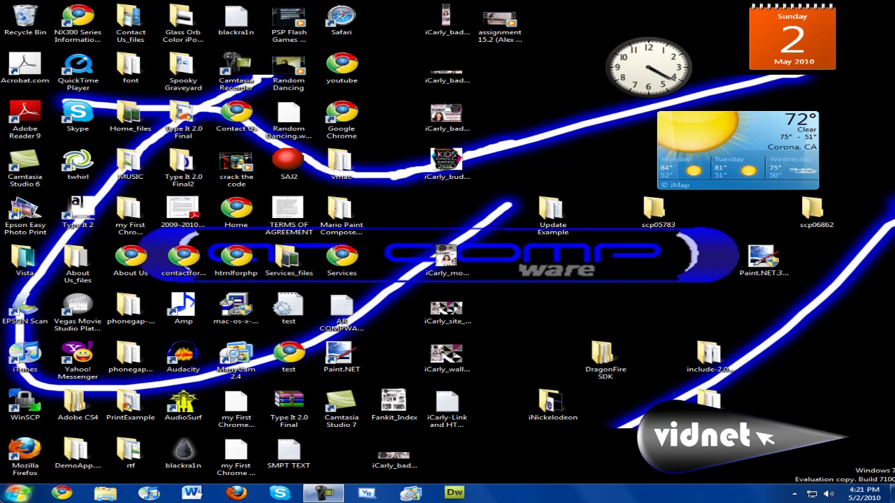
# - Open the Windows Start menu from the taskbar
pyautogui.click(17, 493)
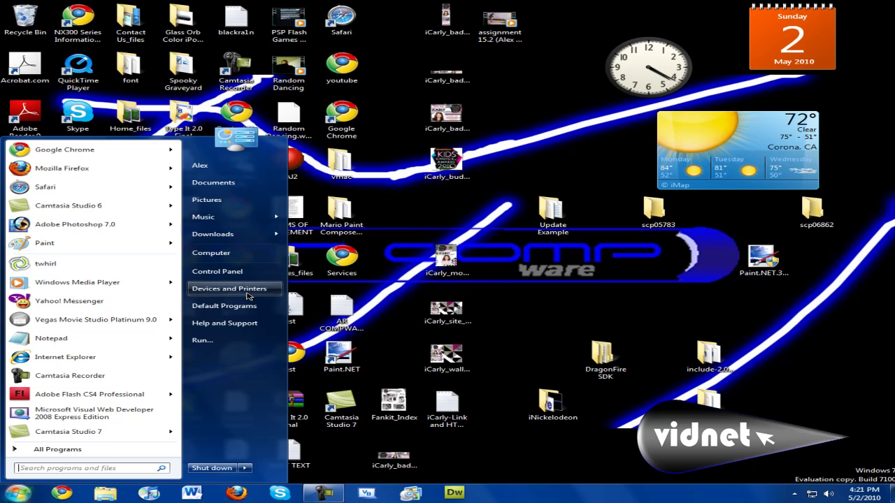
# - Set WordPad as the default for all its file types in Set your default programs
pyautogui.click(231, 310)
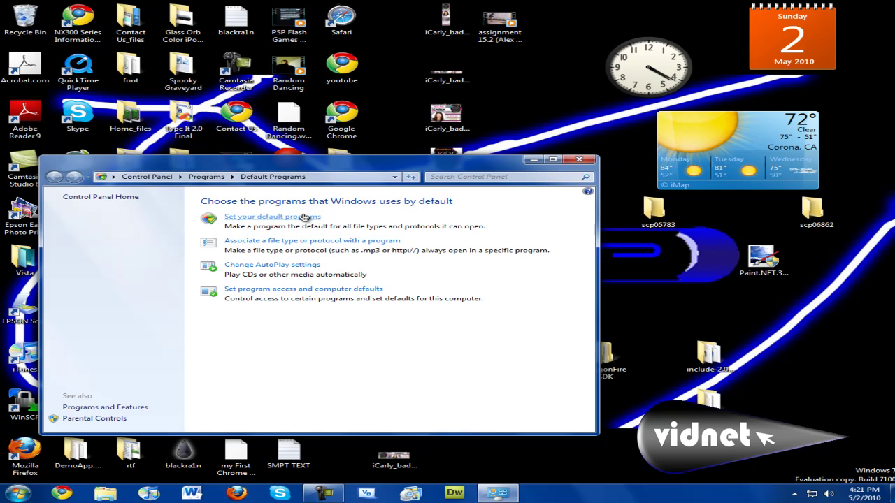
pyautogui.click(306, 217)
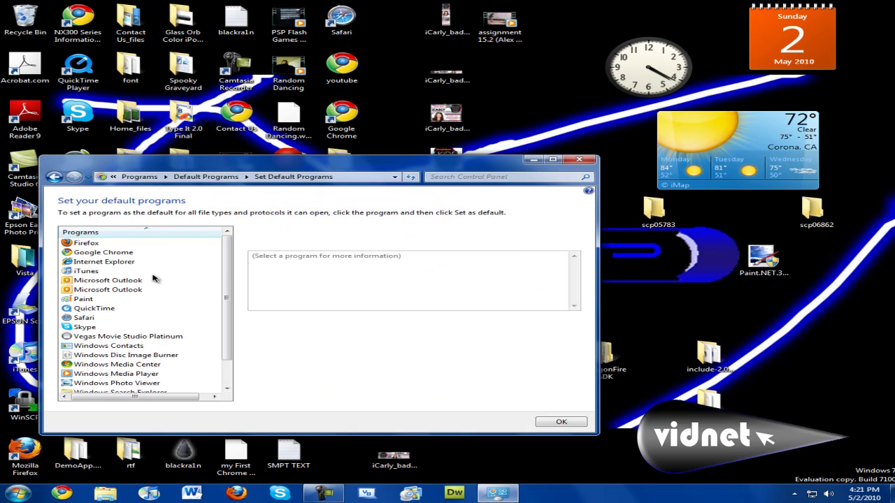
pyautogui.moveTo(228, 295); pyautogui.dragTo(228, 369)
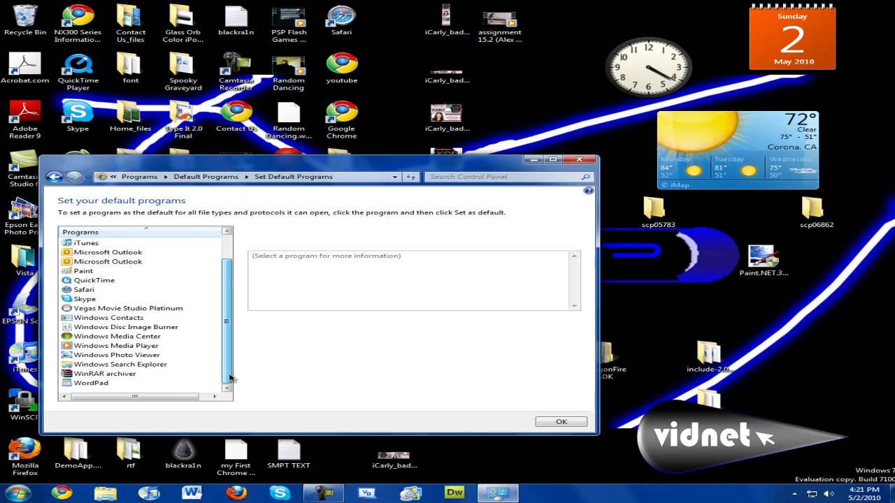
pyautogui.click(93, 384)
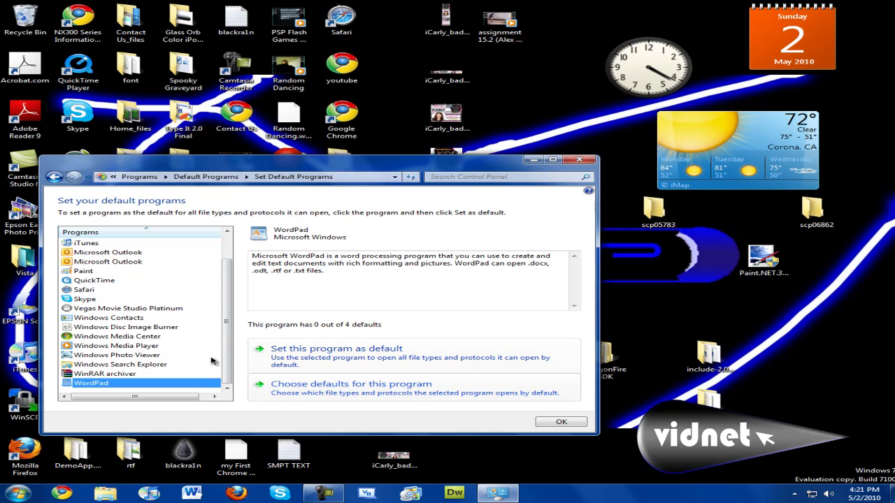
pyautogui.click(388, 351)
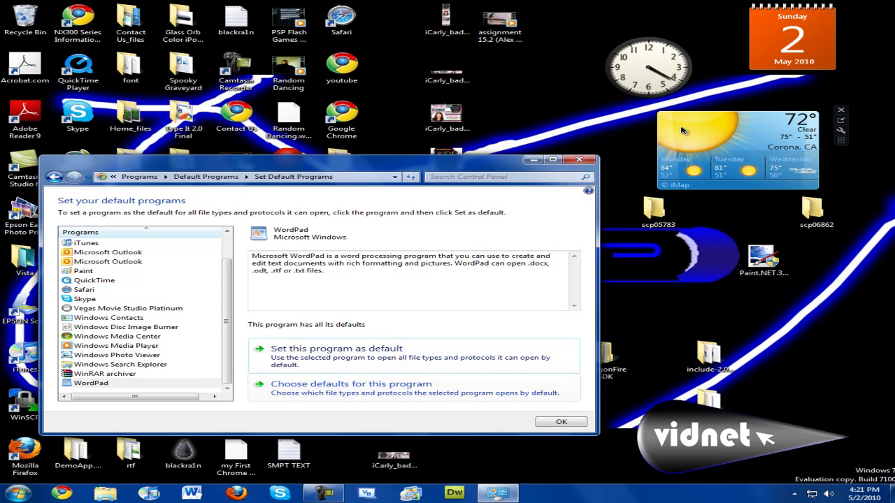
pyautogui.click(561, 422)
pyautogui.click(18, 494)
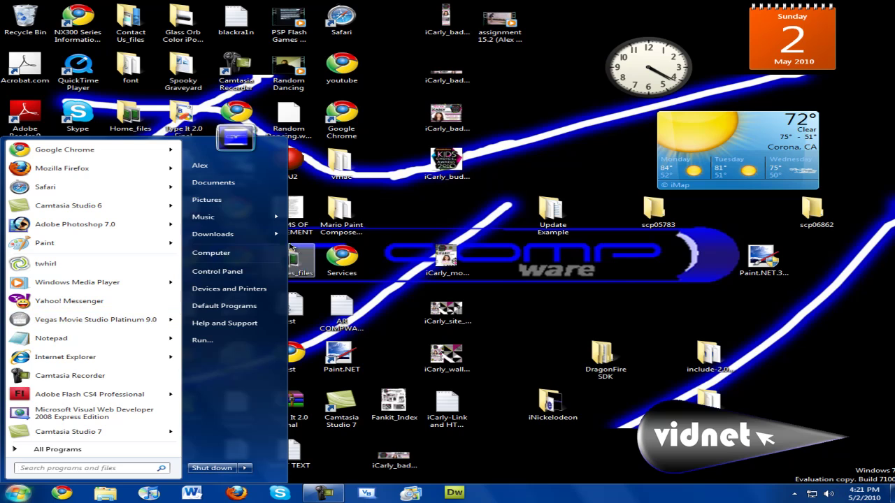
# - Open Crusader journal from the Documents library in WordPad, then close WordPad
pyautogui.click(237, 182)
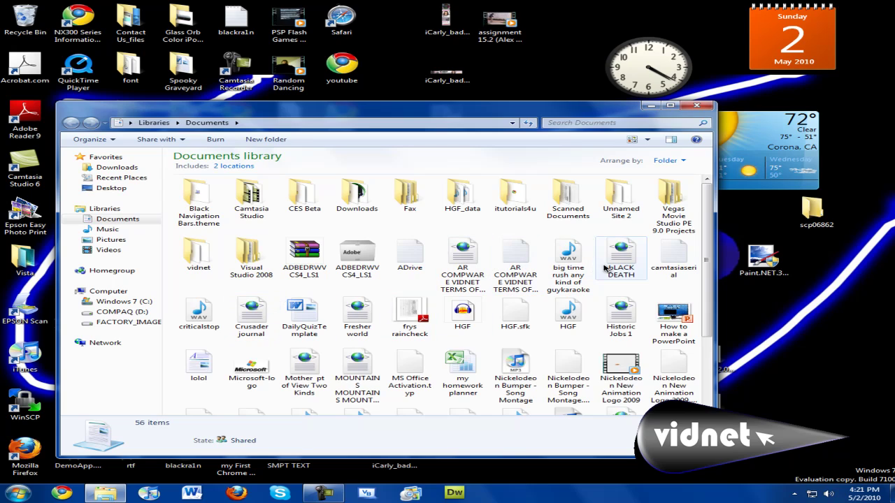
pyautogui.click(234, 320)
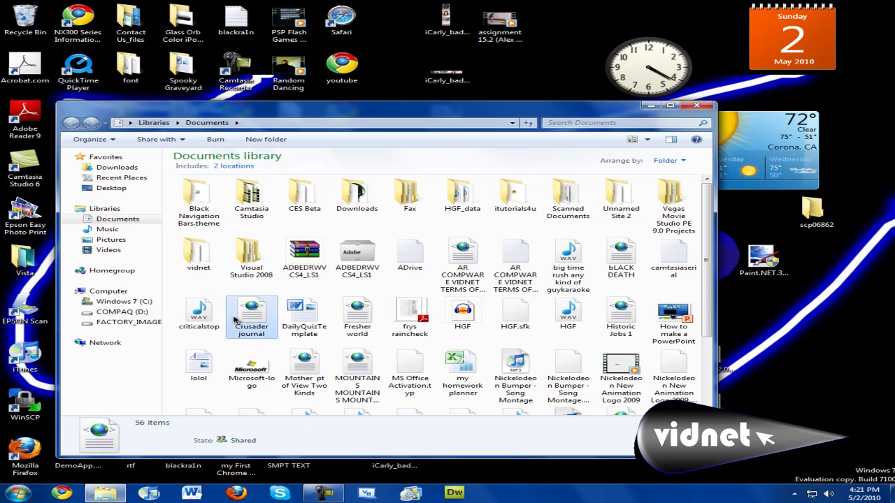
pyautogui.doubleClick(234, 319)
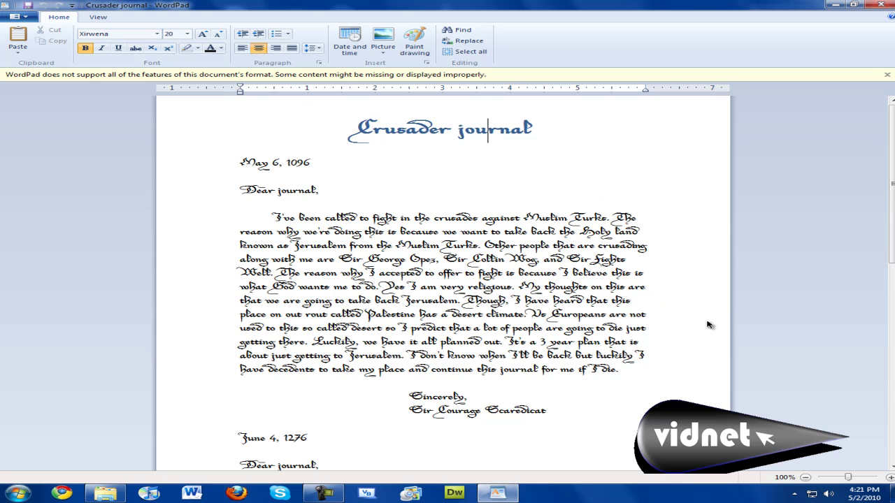
pyautogui.click(880, 5)
# - Browse the Set your default programs list, then go back to the Default Programs page
pyautogui.press('super')
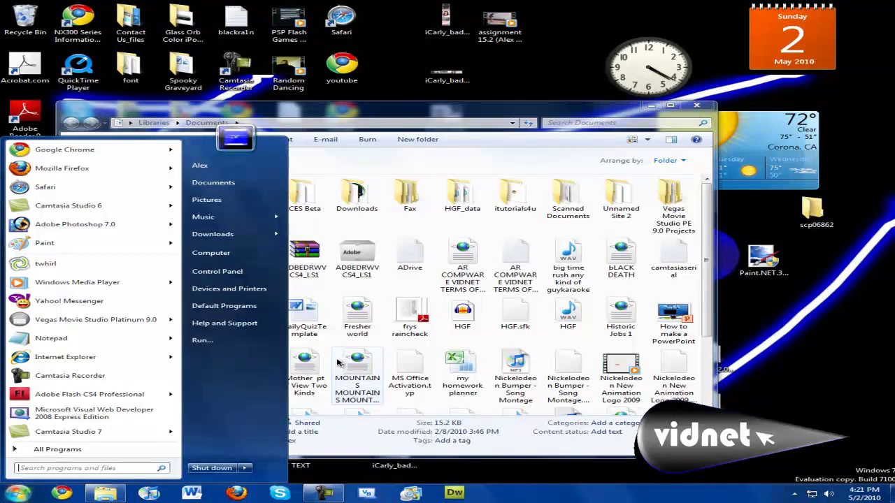
pyautogui.click(226, 309)
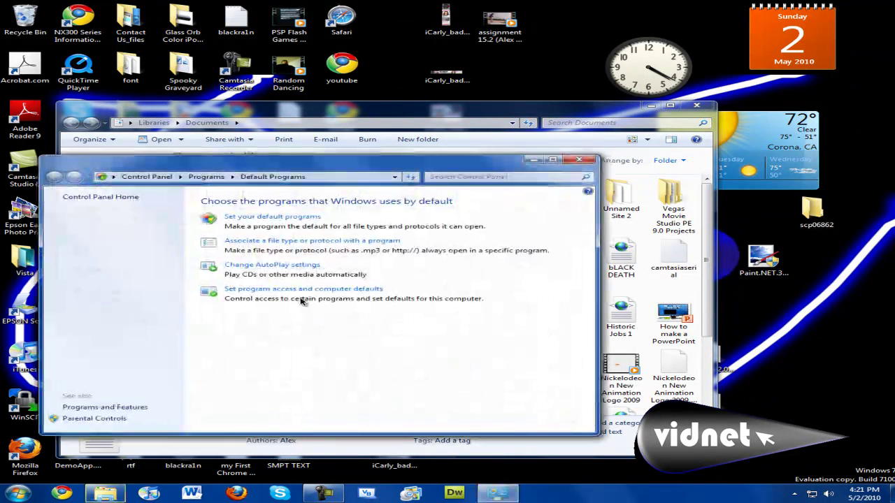
pyautogui.click(300, 217)
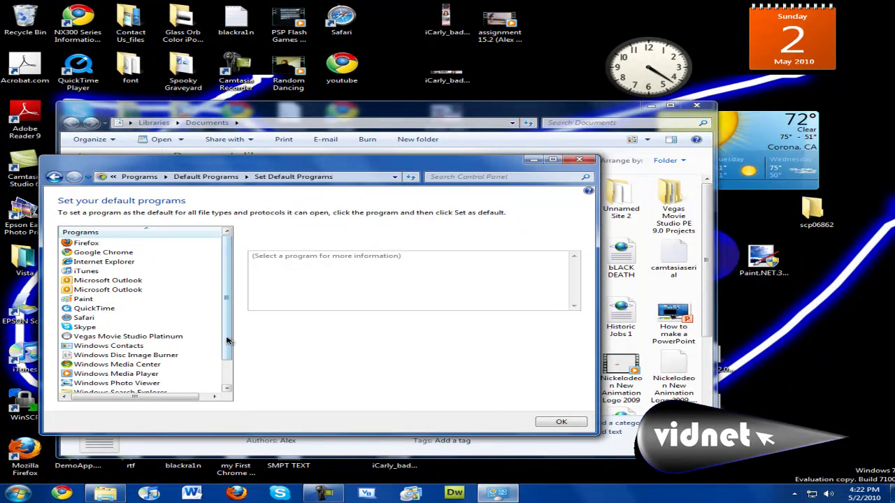
pyautogui.moveTo(236, 329); pyautogui.dragTo(233, 386)
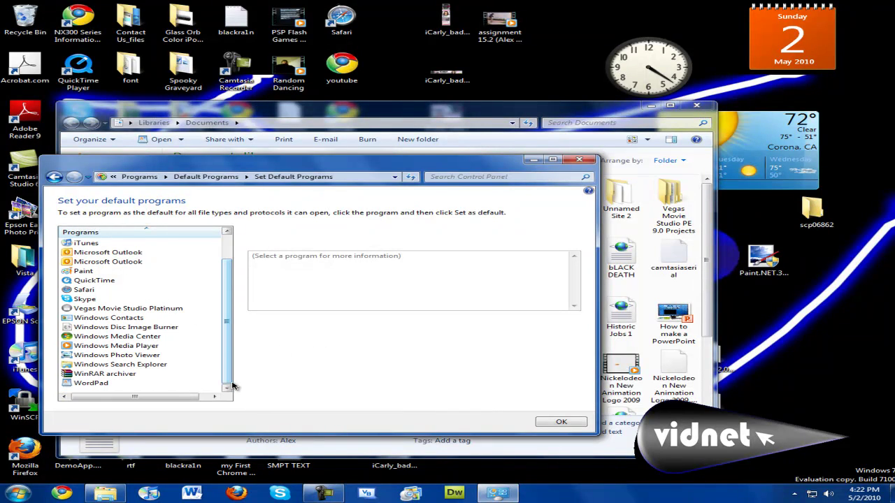
pyautogui.click(54, 177)
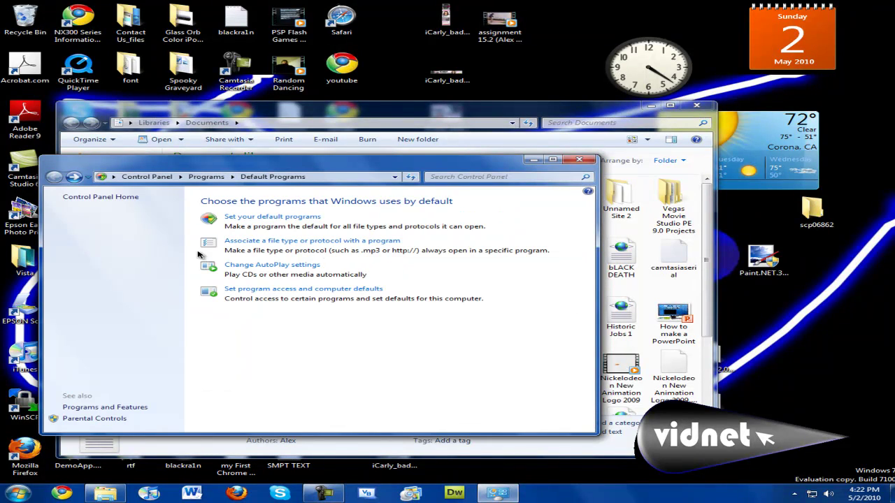
# - Check the .7z and .3gp2 file-type defaults, then search the Control Panel for xml
pyautogui.click(349, 245)
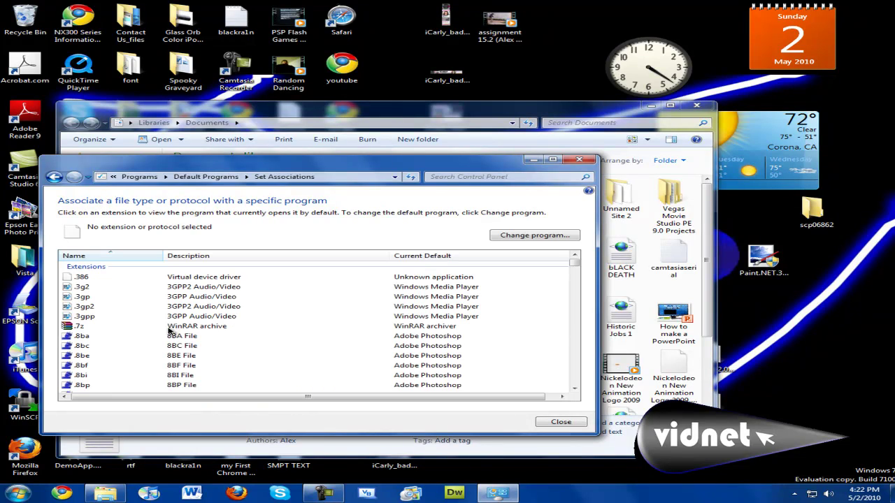
pyautogui.click(170, 328)
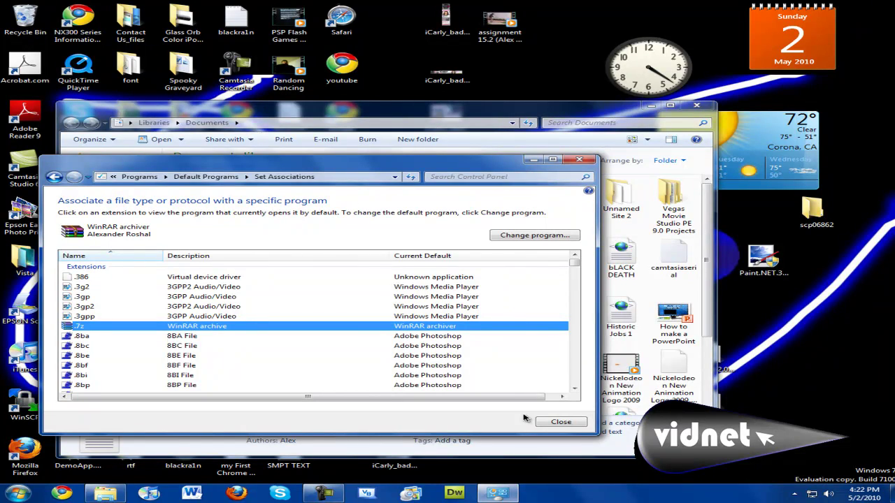
pyautogui.click(328, 494)
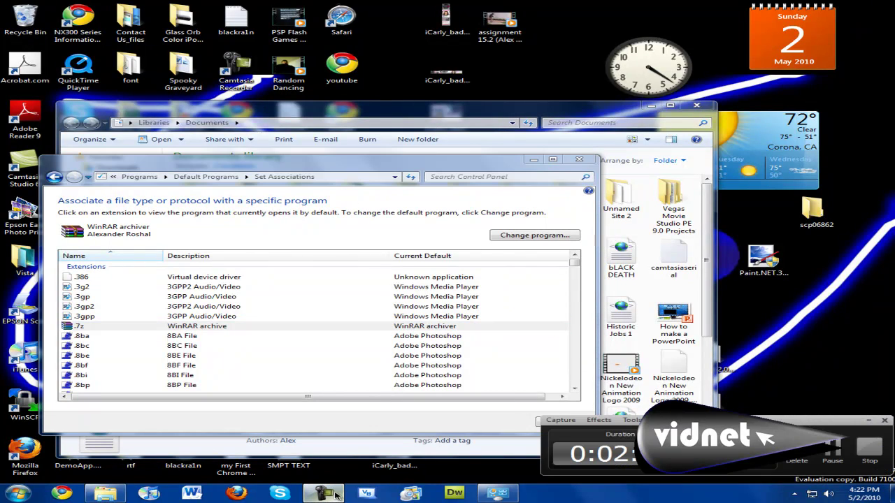
pyautogui.click(524, 306)
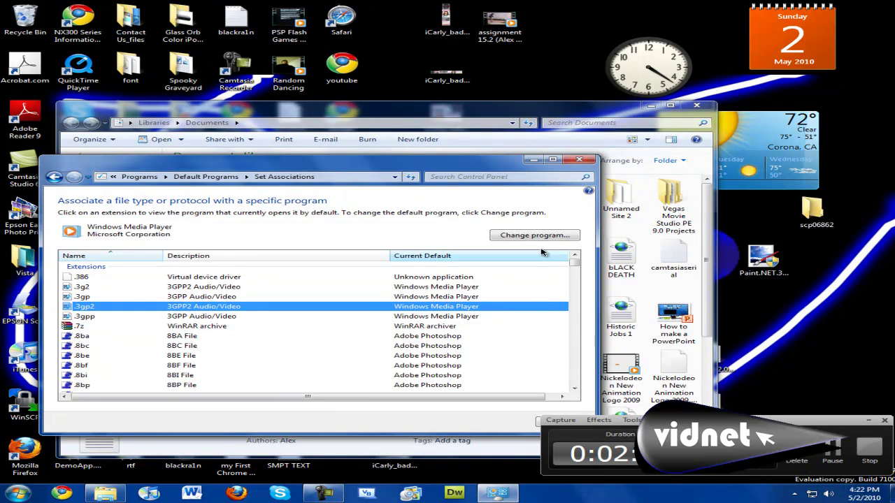
pyautogui.click(868, 421)
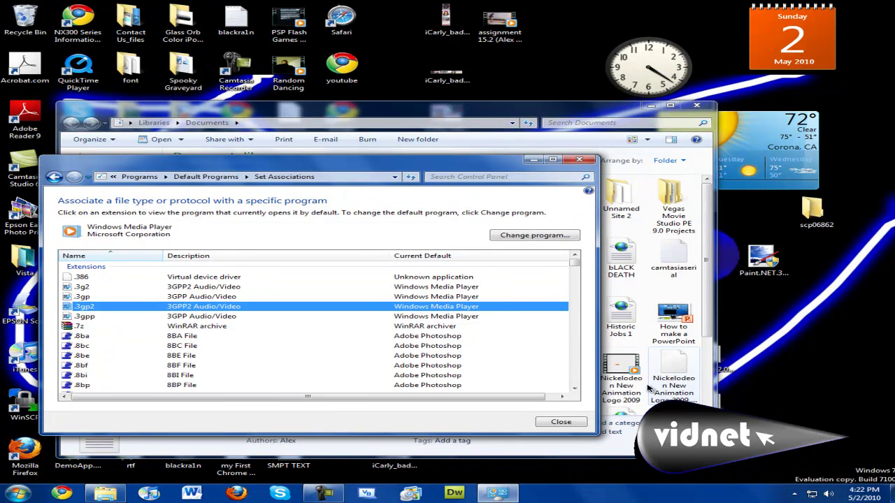
pyautogui.moveTo(573, 263); pyautogui.dragTo(544, 236)
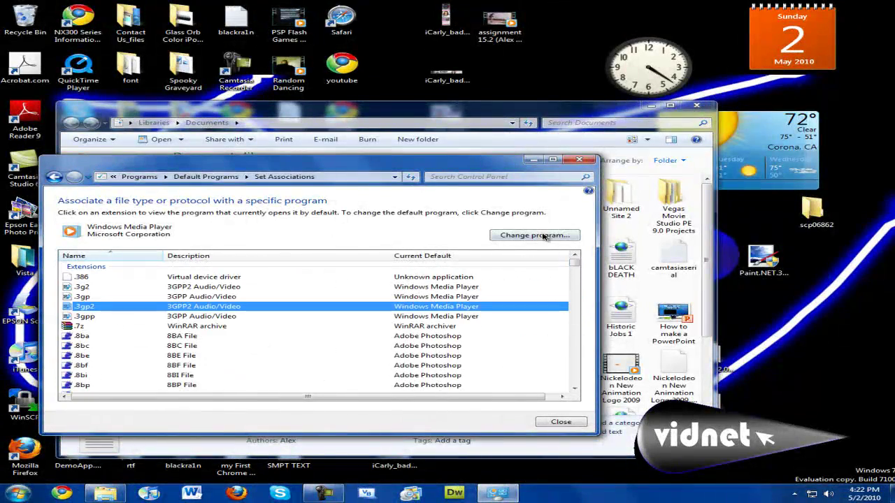
pyautogui.click(459, 177)
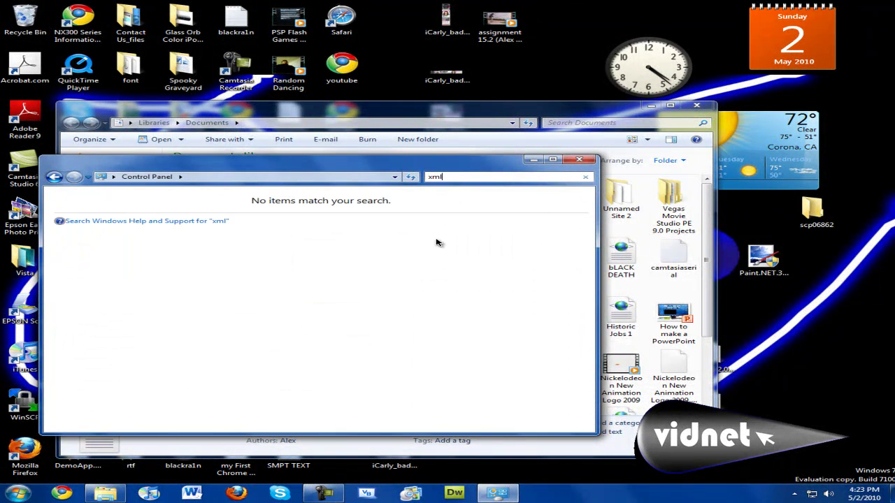
# - Return to the associations list and select .xml, currently opened by Safari Web Browser
pyautogui.click(54, 176)
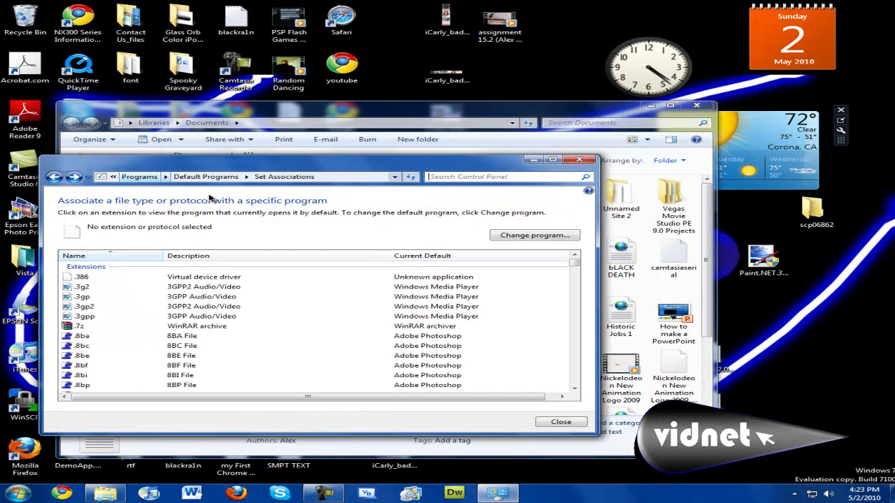
pyautogui.moveTo(574, 264); pyautogui.dragTo(498, 396)
pyautogui.scroll(6, 511, 388)
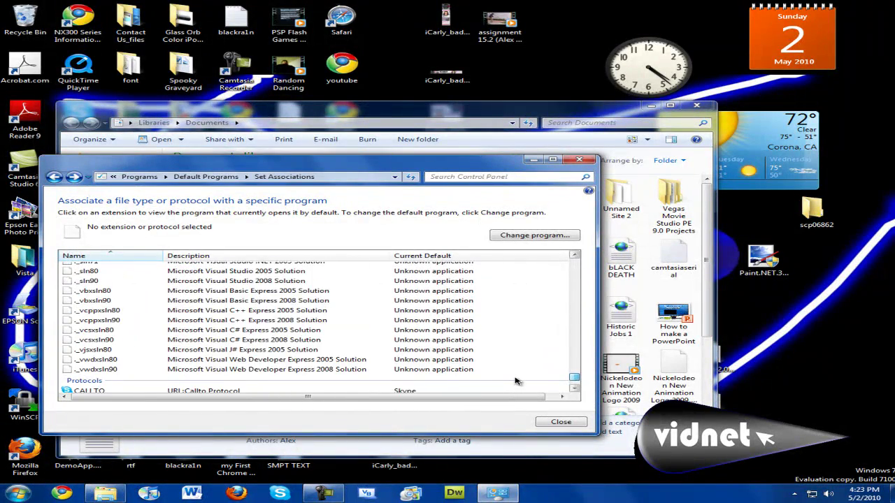
pyautogui.scroll(5, 515, 381)
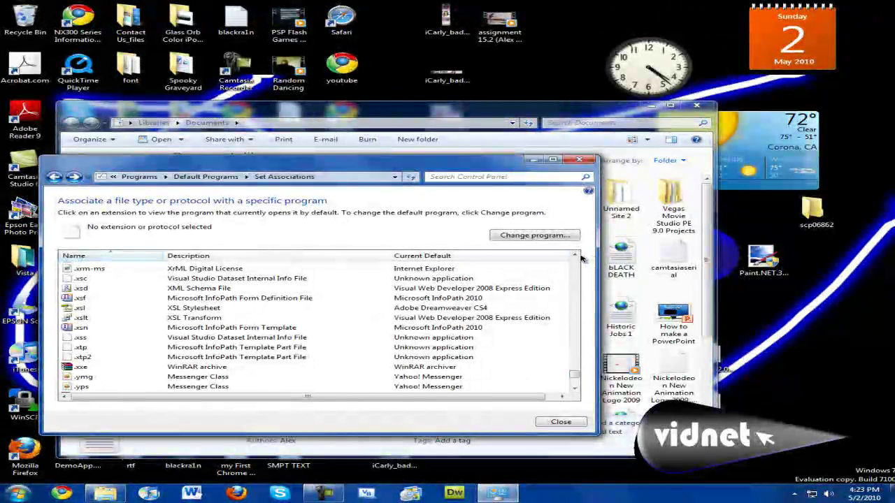
pyautogui.scroll(2, 579, 257)
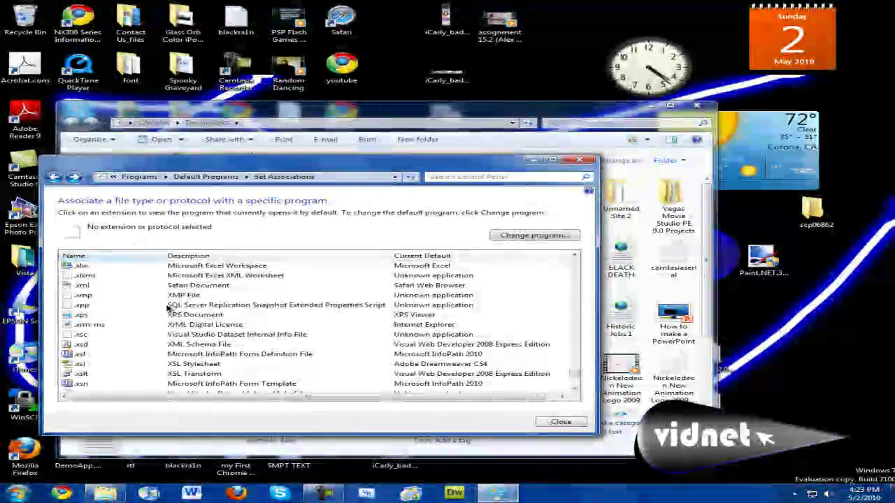
pyautogui.click(183, 286)
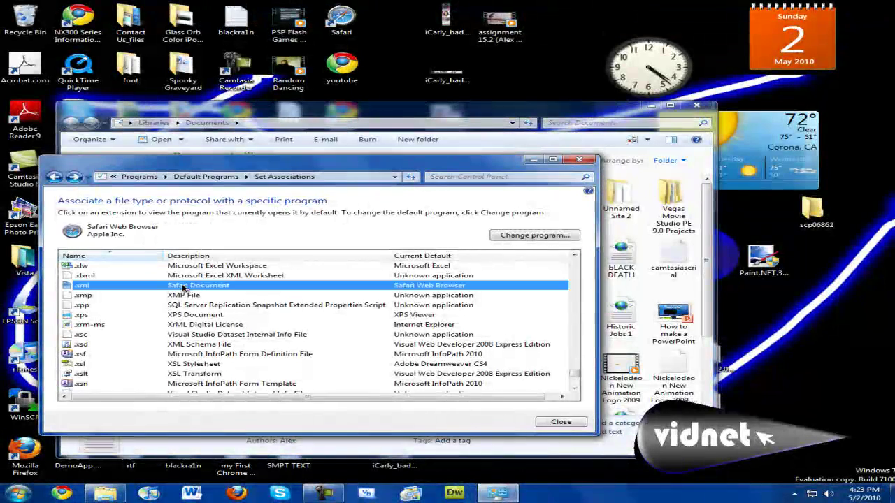
# - Change the .xml default program to XML Editor and close the associations window
pyautogui.click(554, 238)
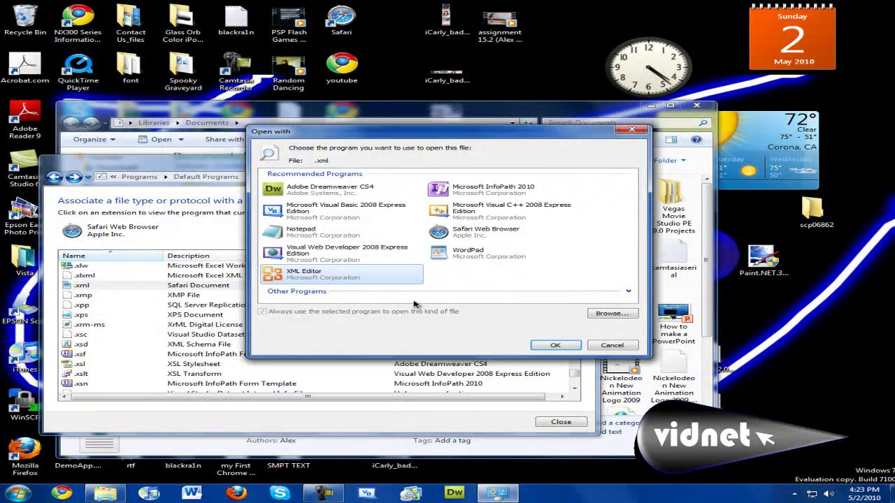
pyautogui.click(555, 345)
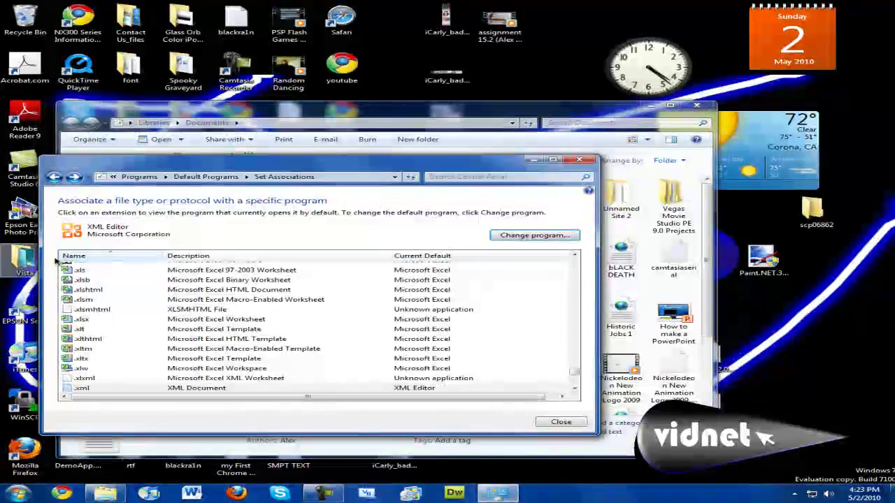
pyautogui.click(577, 158)
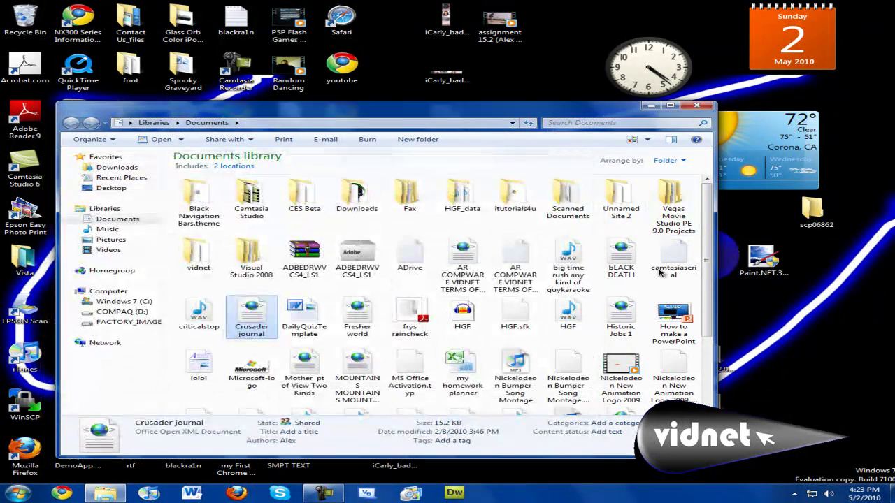
# - Create a new text document named blah on the desktop and open it
pyautogui.click(365, 364)
pyautogui.scroll(-2, 364, 365)
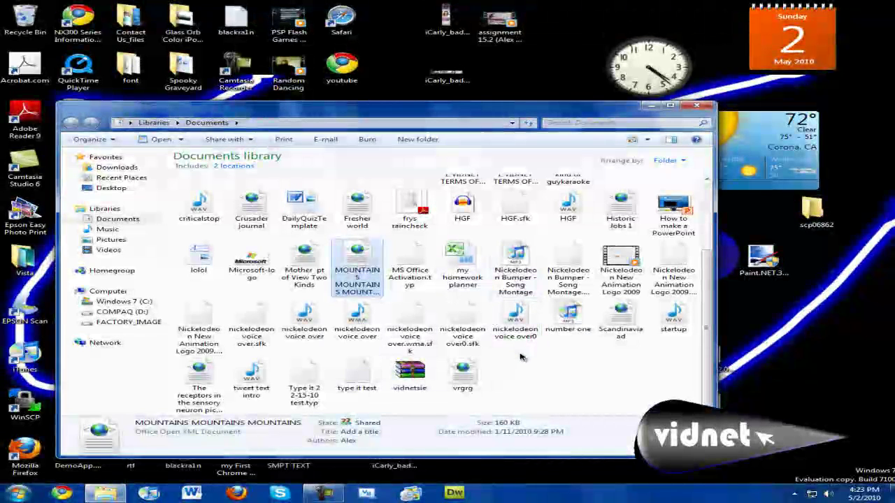
pyautogui.rightClick(724, 336)
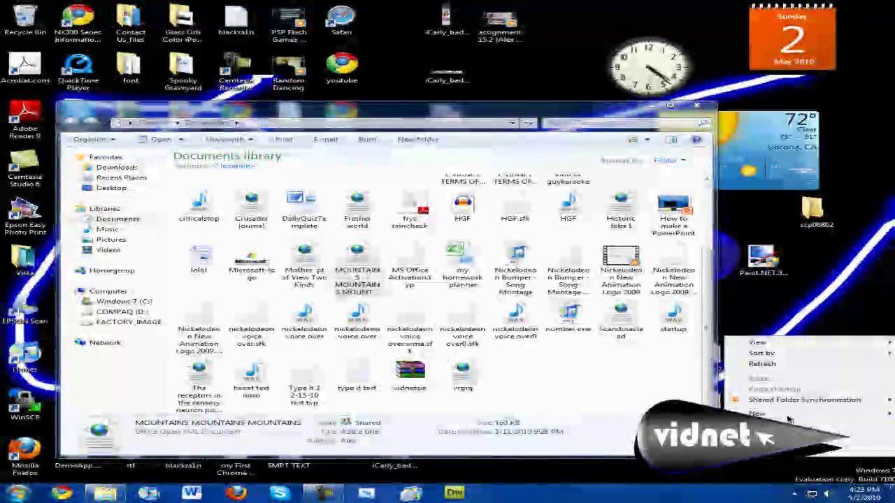
pyautogui.moveTo(788, 418)
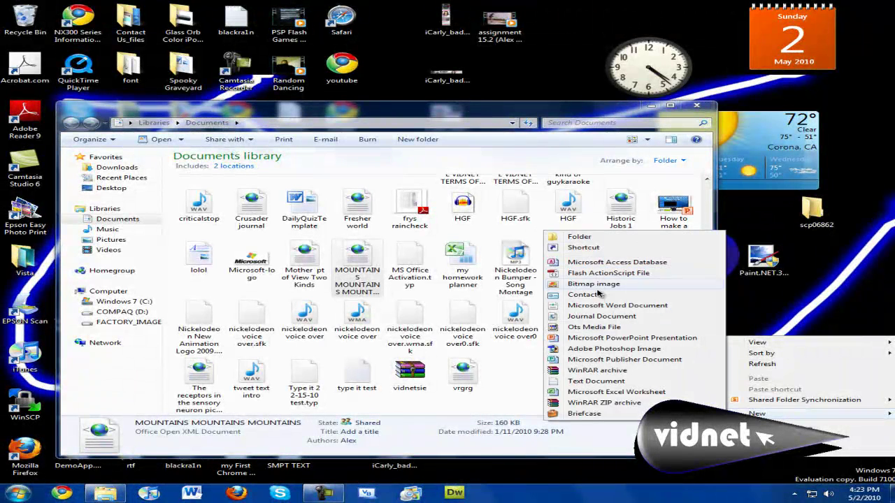
pyautogui.click(622, 381)
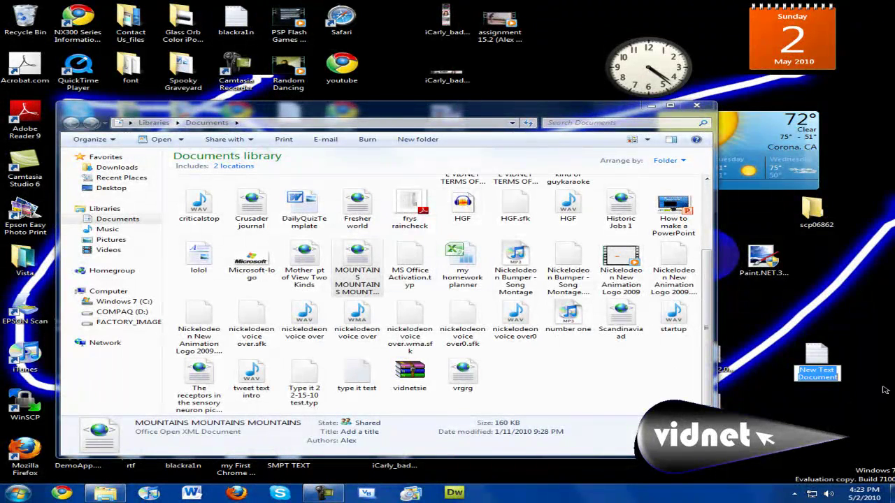
pyautogui.write('blah')
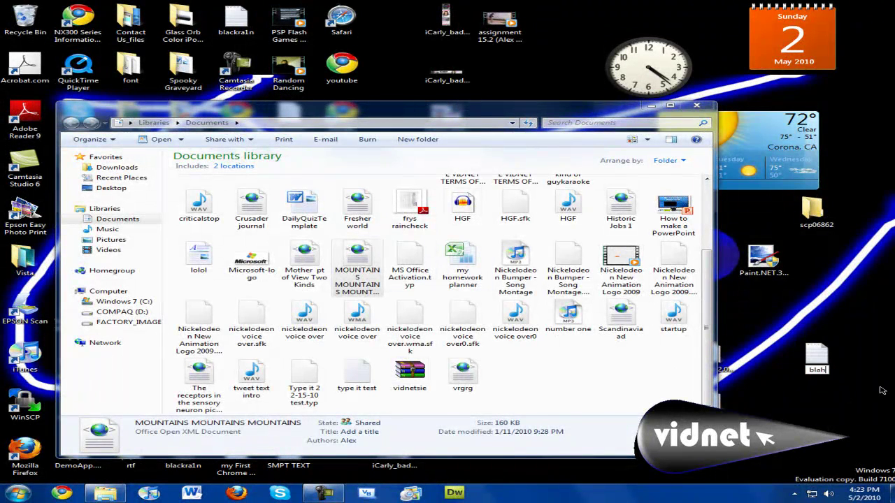
pyautogui.press('Return')
pyautogui.press('Return')
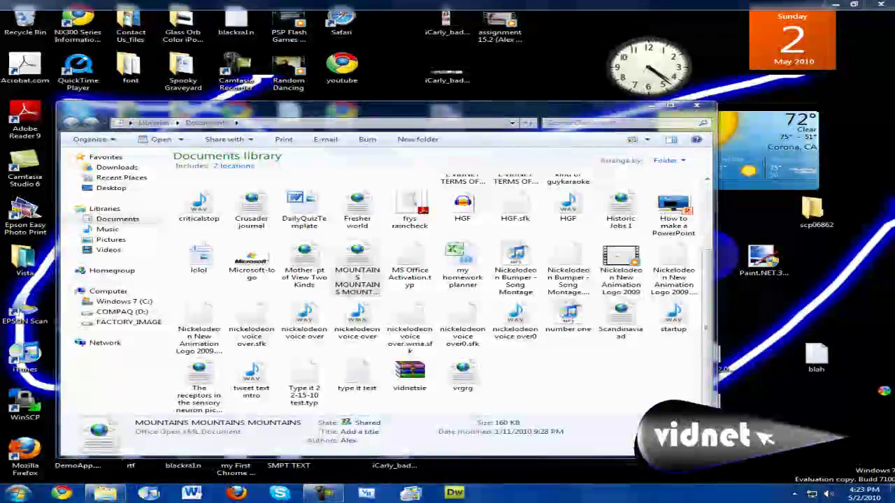
# - Type 'njgutrgngg' into blah and save it as an Office Open XML Document
pyautogui.write('njgutrgnggkjngkjre')
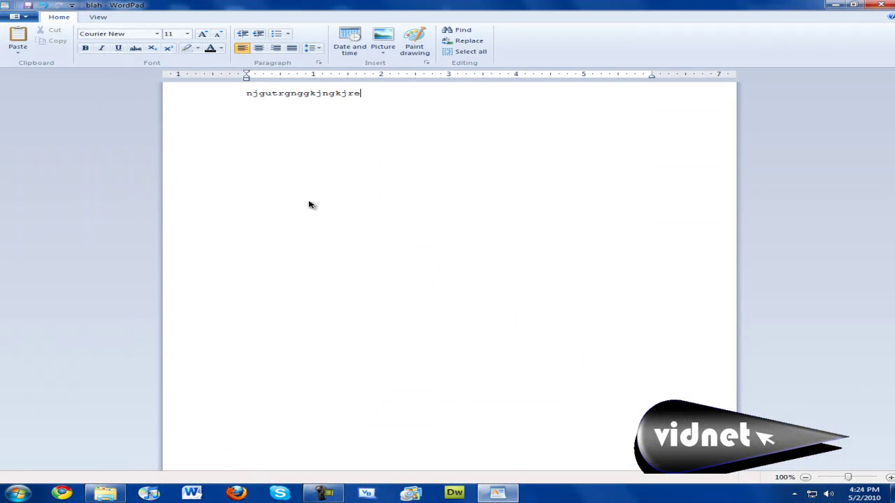
pyautogui.click(27, 17)
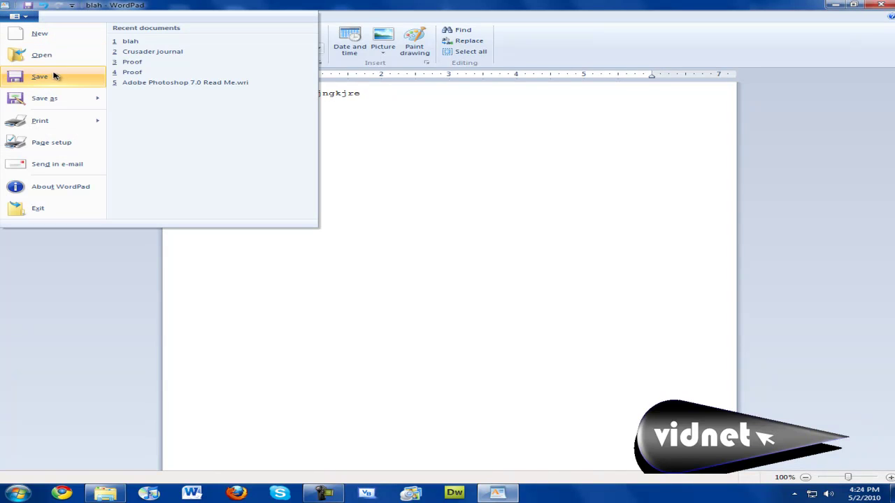
pyautogui.click(58, 104)
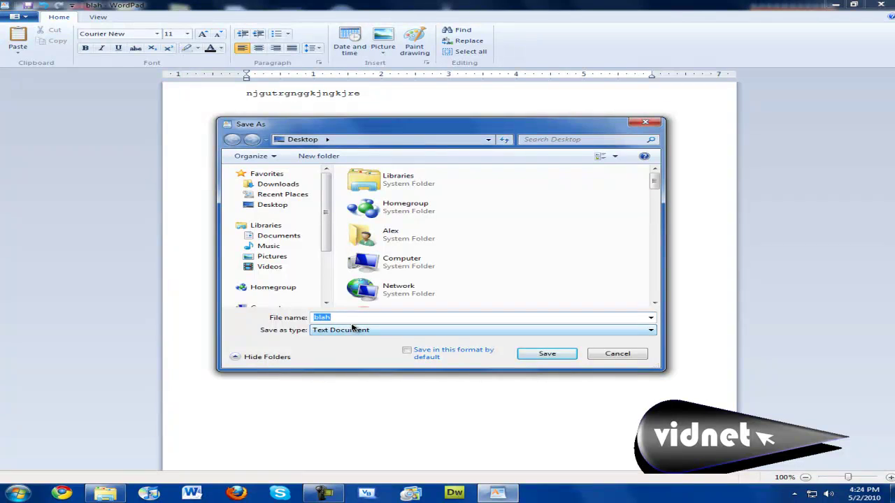
pyautogui.click(353, 329)
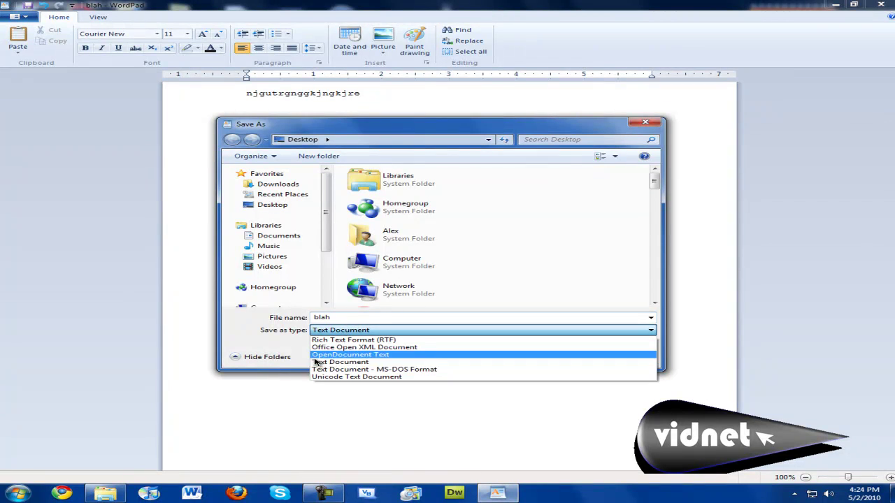
pyautogui.click(403, 349)
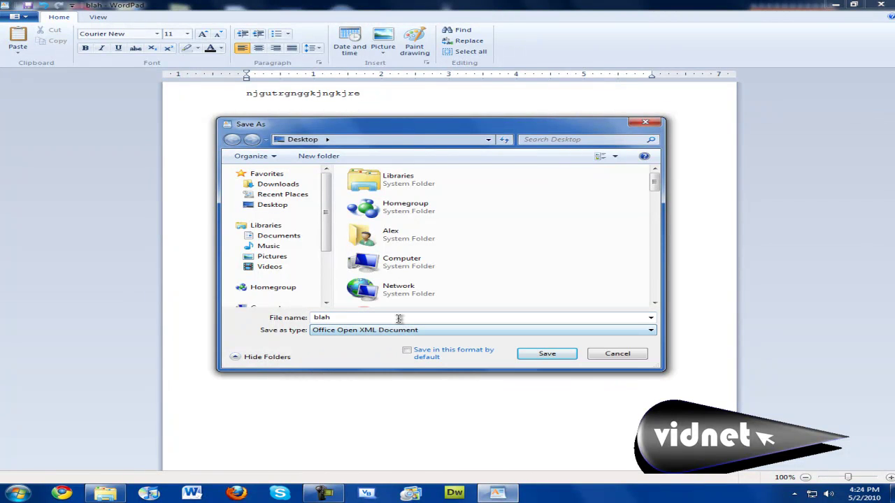
pyautogui.click(570, 357)
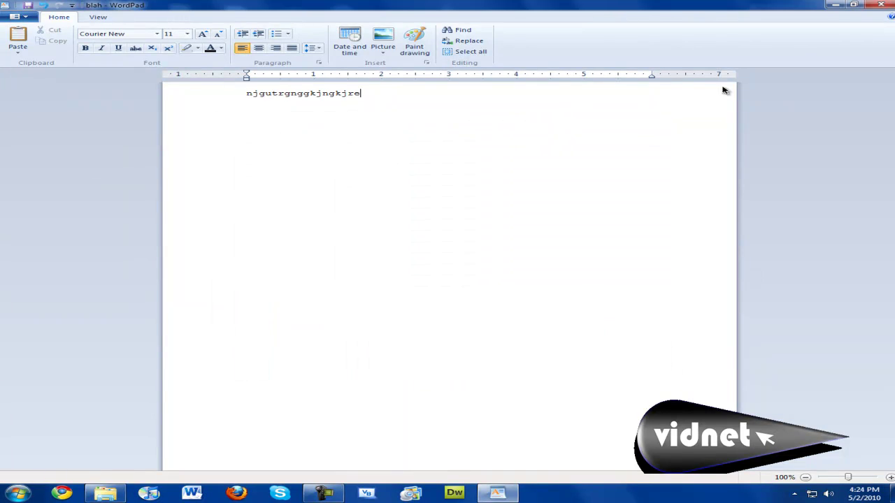
# - Close WordPad, reopen blah from the desktop, and close it again
pyautogui.hotkey('alt', 'F4')
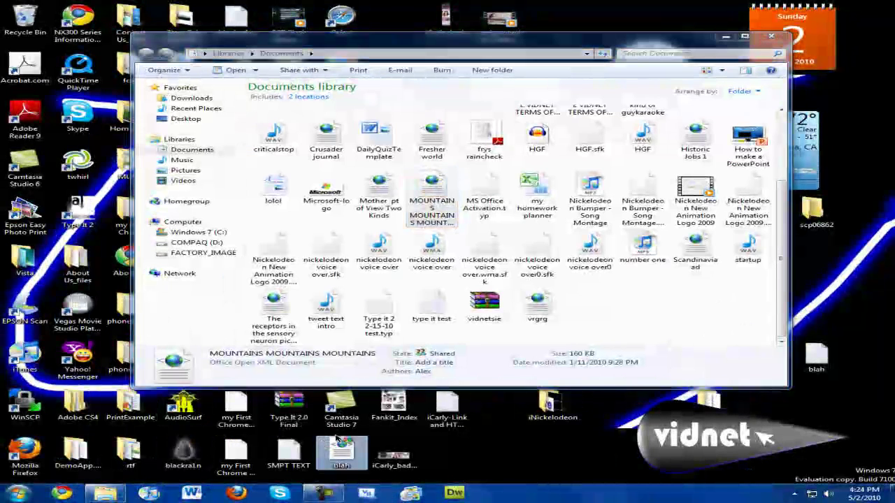
pyautogui.doubleClick(338, 443)
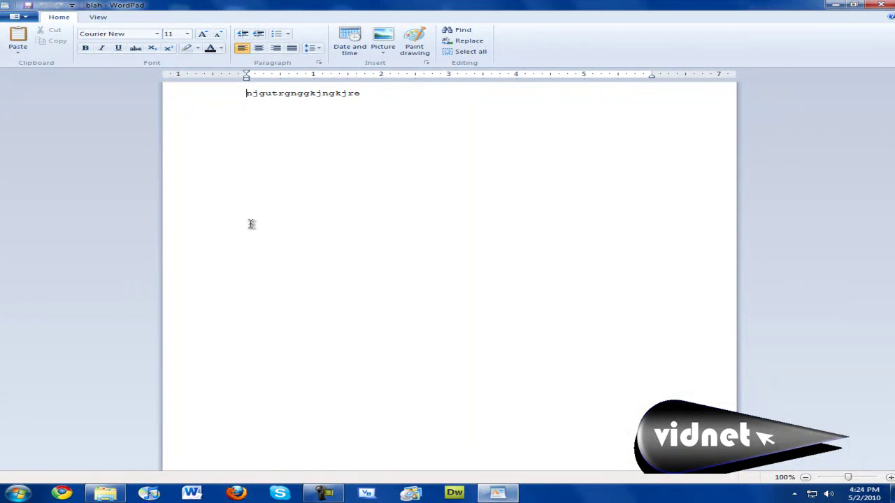
pyautogui.hotkey('alt', 'F4')
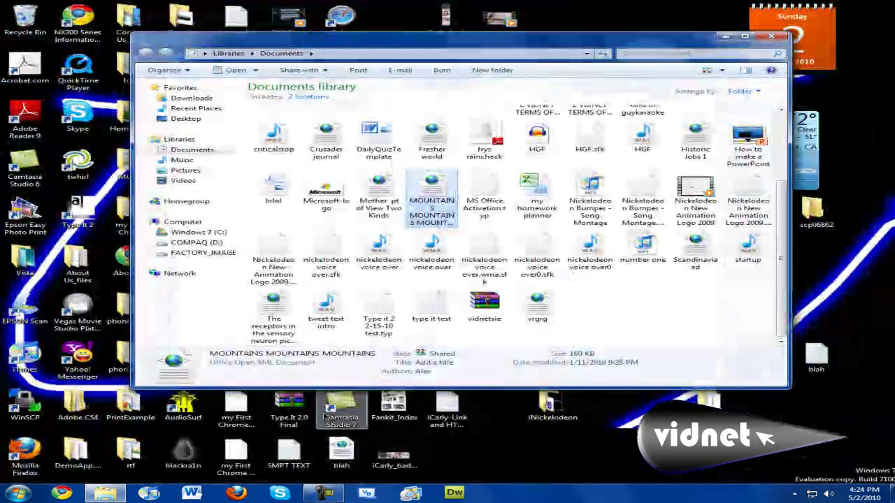